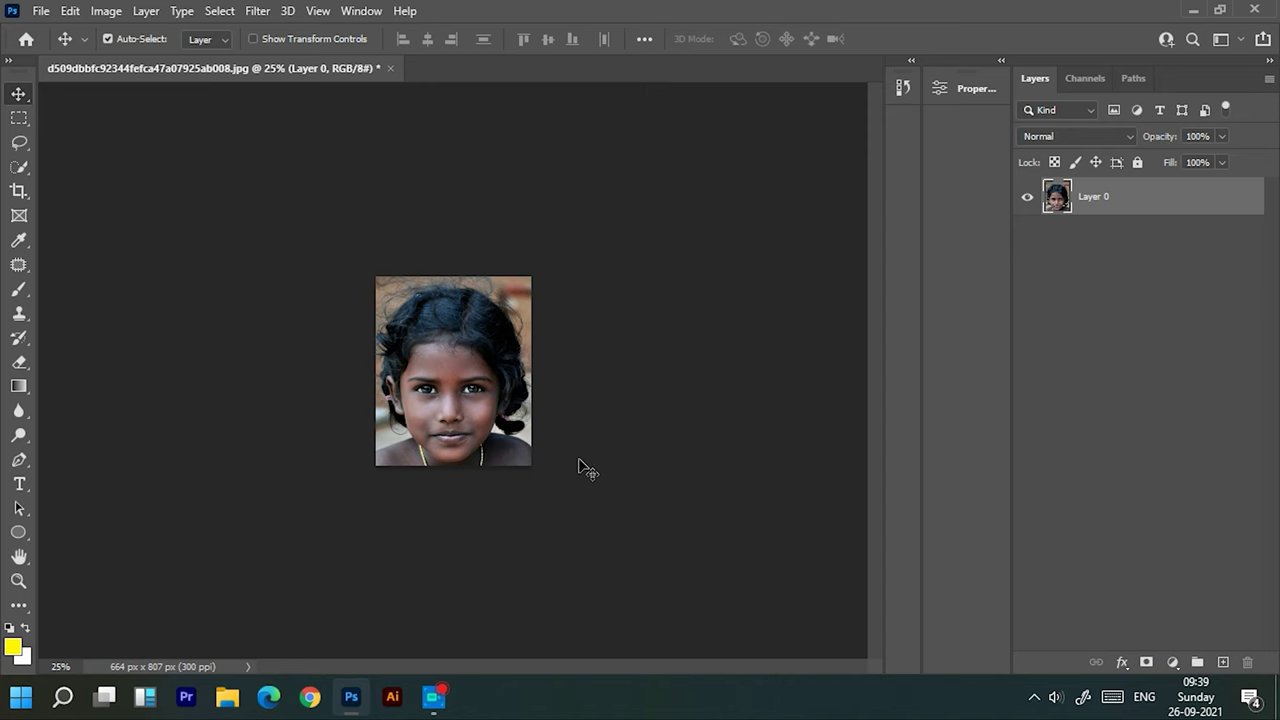
- Zoom the portrait from 25% to 66.7%, checking briefly at 100%
key(ctrl+plus)
key(ctrl+plus)
key(ctrl+plus)
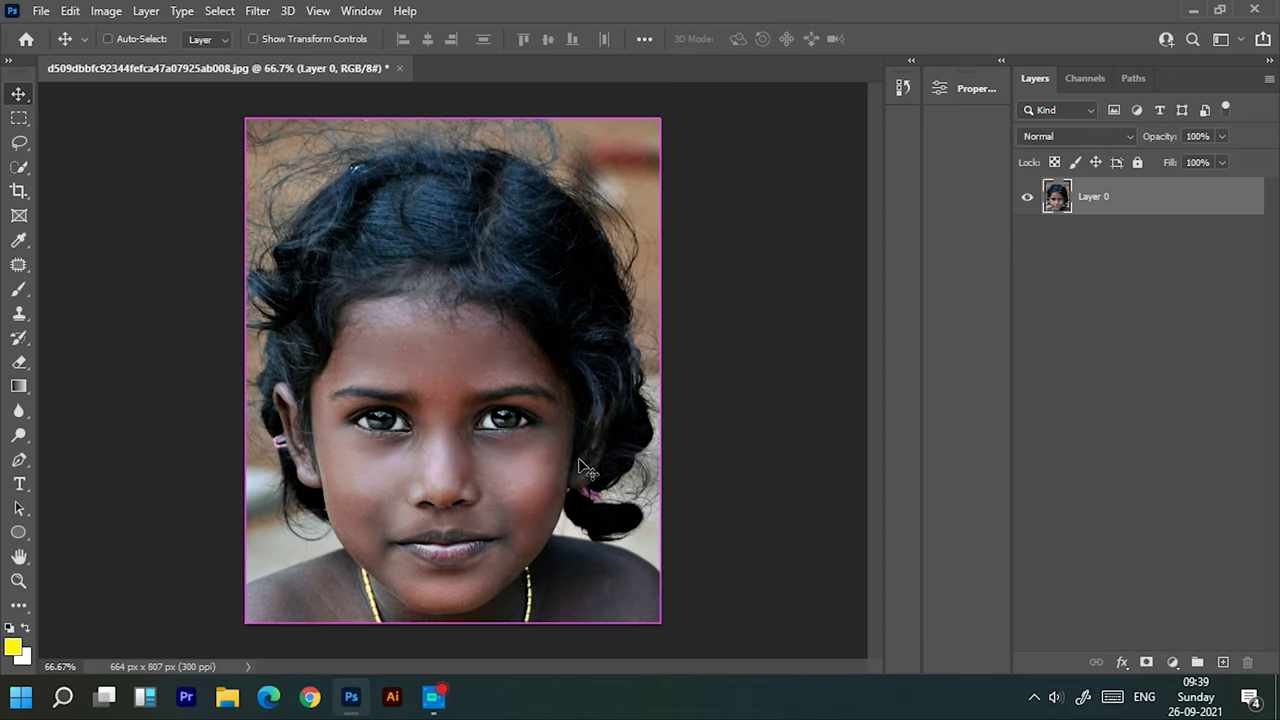
key(ctrl+plus)
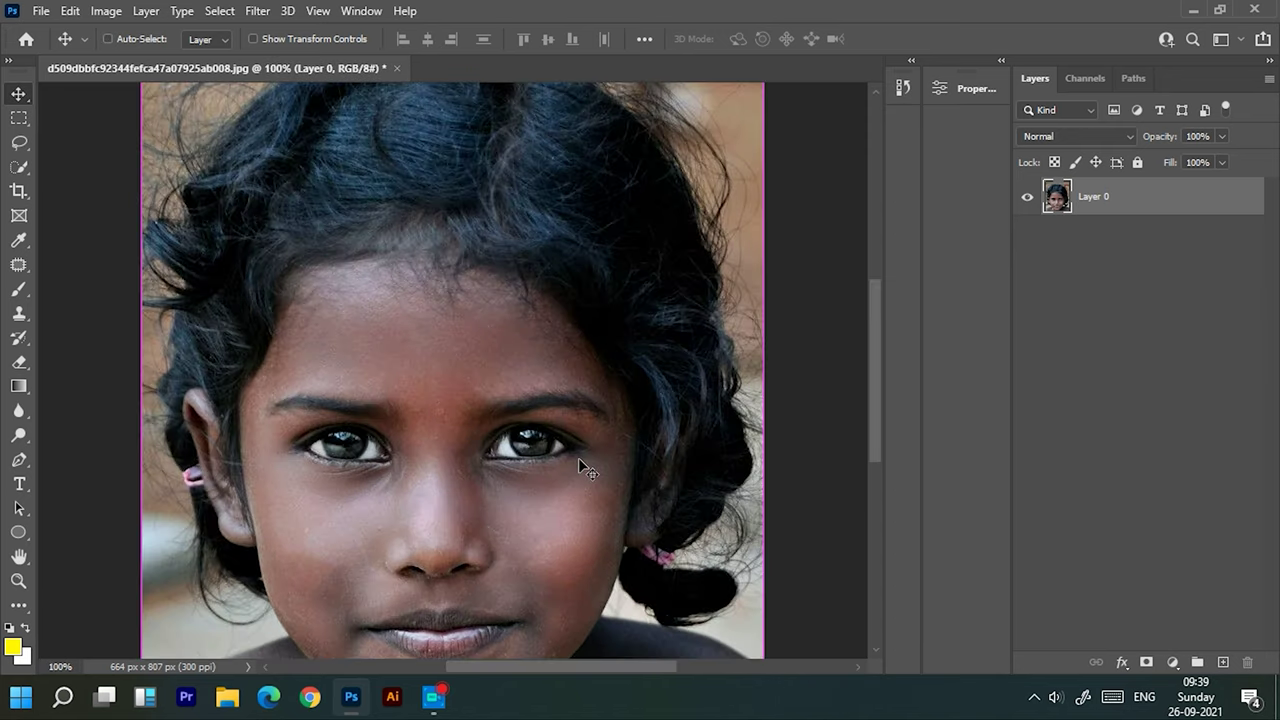
key(ctrl+minus)
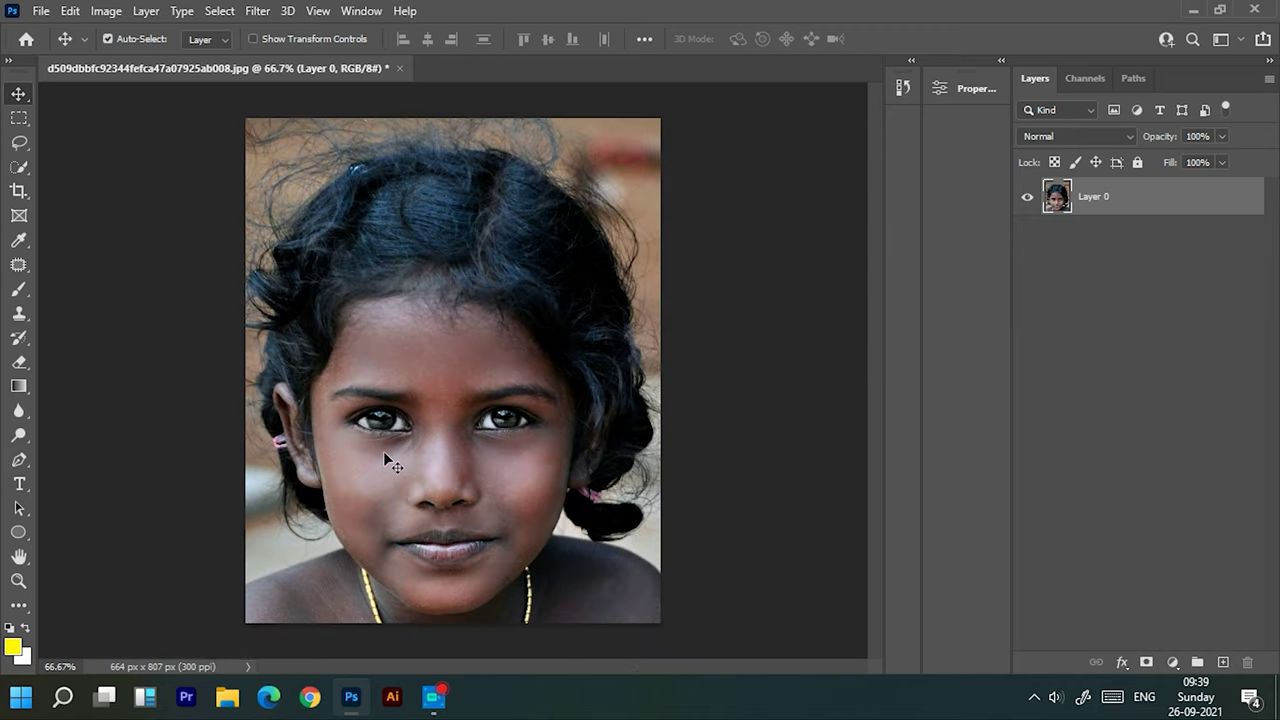
- Select the forehead and face skin with the Quick Selection Tool
click(19, 168)
right_click(19, 166)
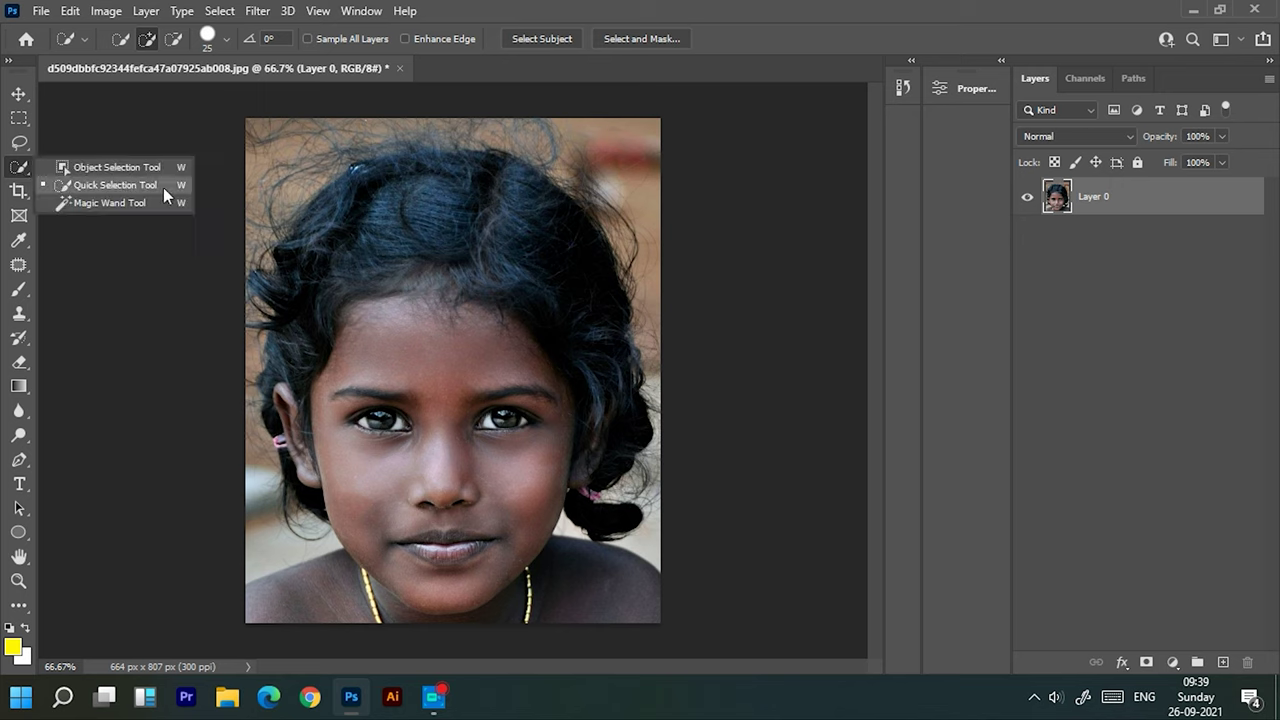
click(126, 188)
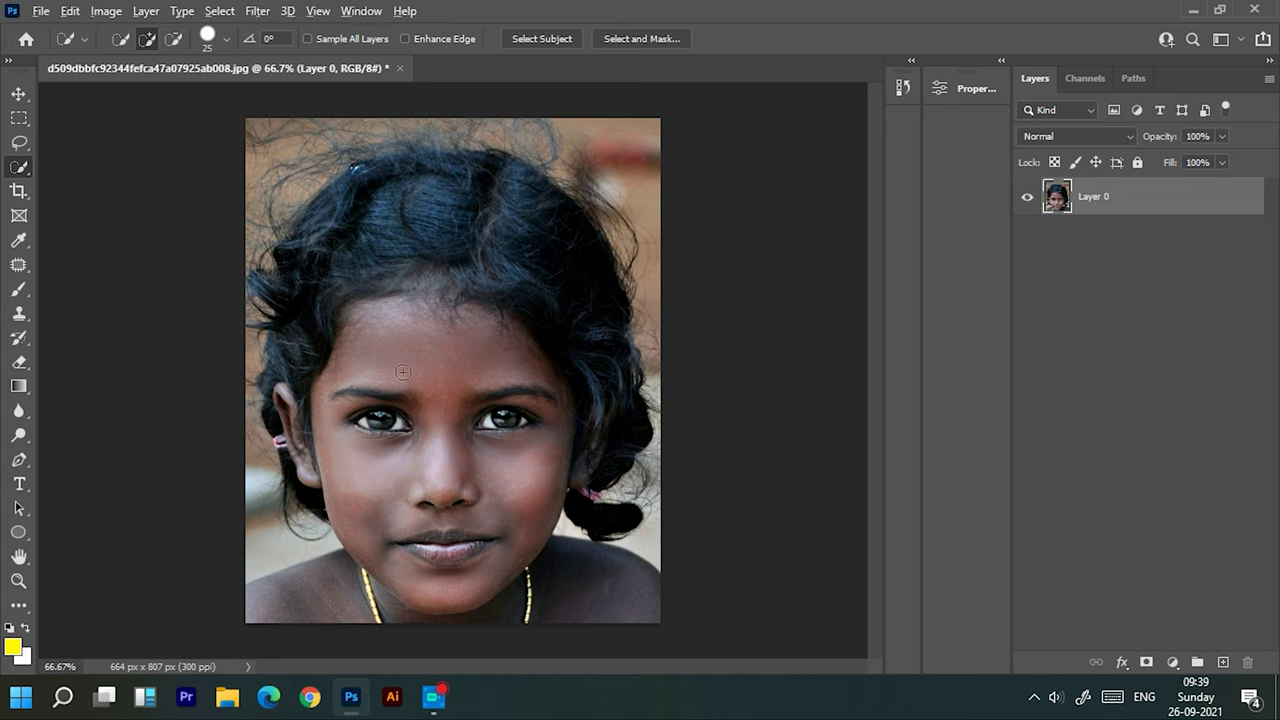
scroll(403, 371, up, 1)
mouse_move(369, 334)
mouse_down()
mouse_move(350, 337)
mouse_move(535, 333)
mouse_move(562, 420)
mouse_move(565, 520)
mouse_move(340, 600)
mouse_move(300, 465)
mouse_move(263, 428)
mouse_move(257, 400)
mouse_move(252, 474)
mouse_up()
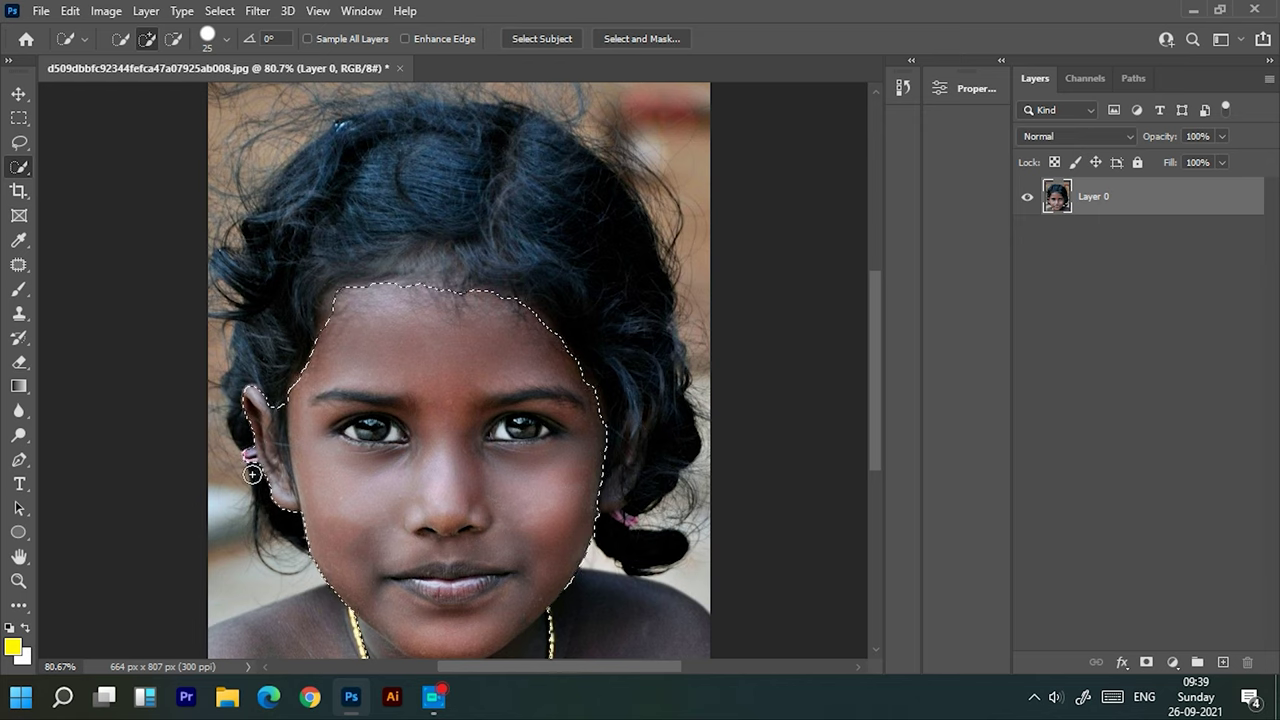
- Extend the selection over the shoulders and right side, trimming out the right-side hair
key(alt)
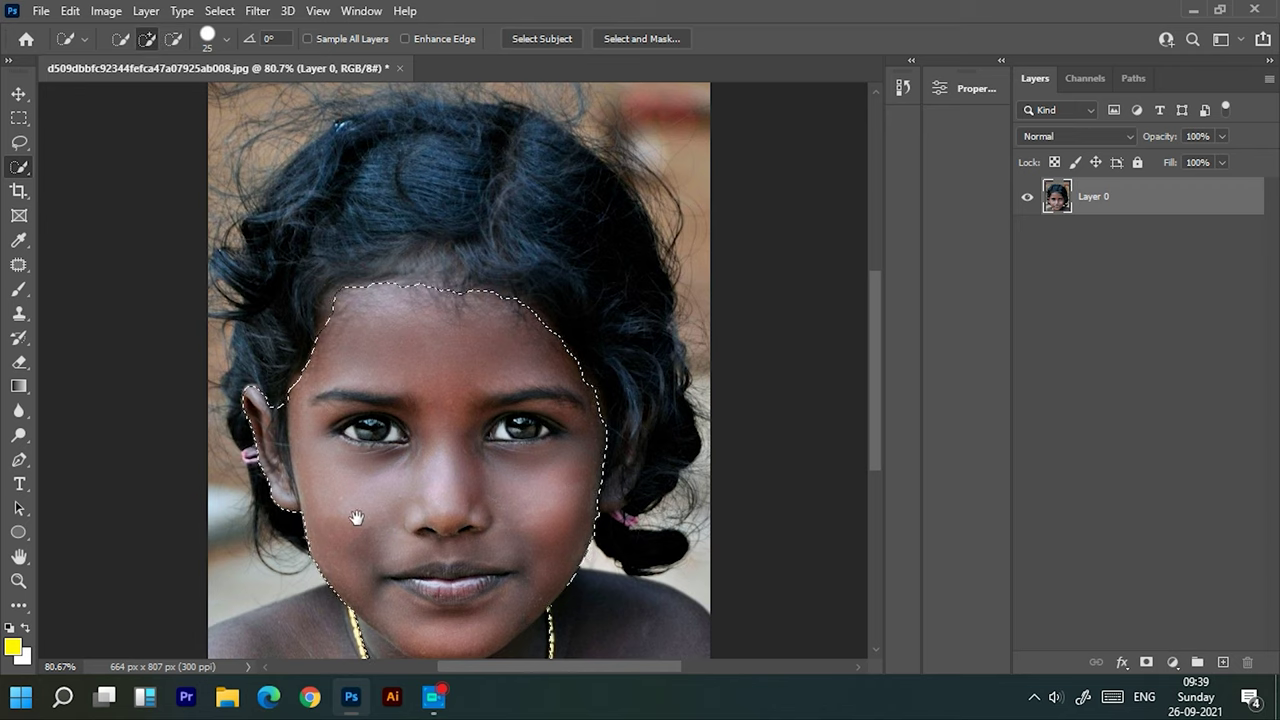
drag(380, 528, 375, 381)
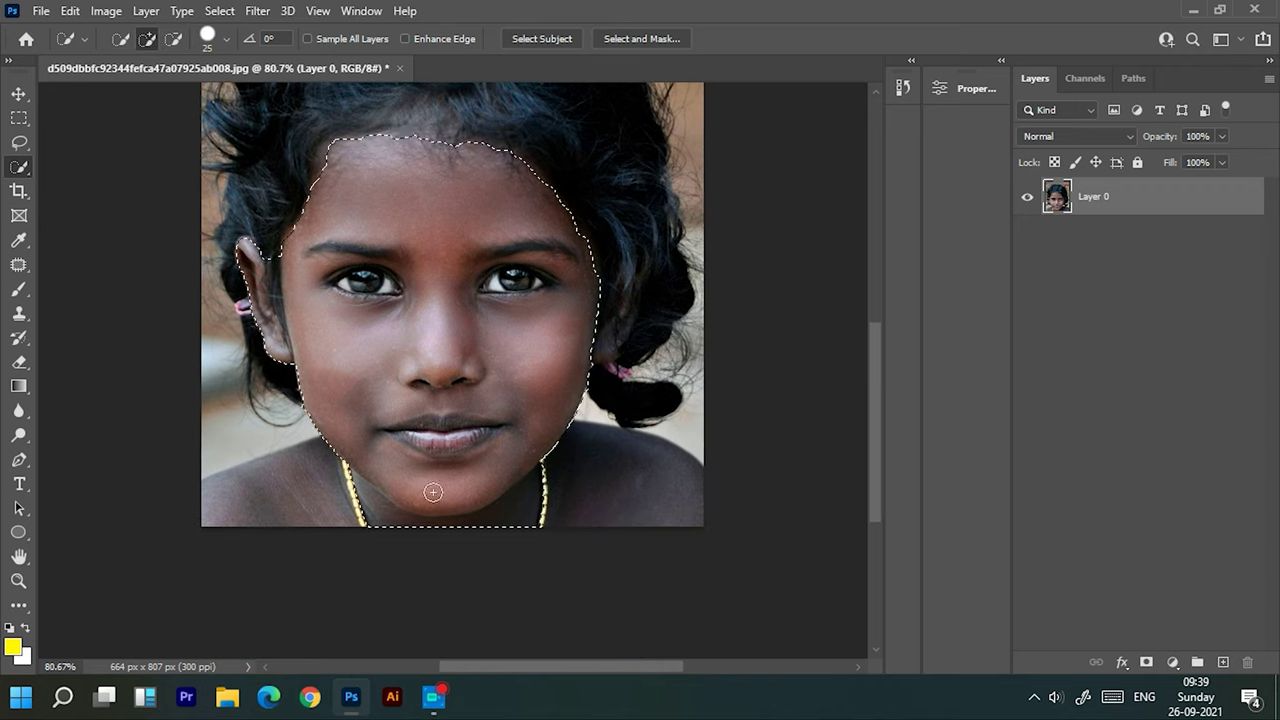
mouse_move(362, 500)
mouse_down()
mouse_move(323, 514)
mouse_move(580, 506)
mouse_up()
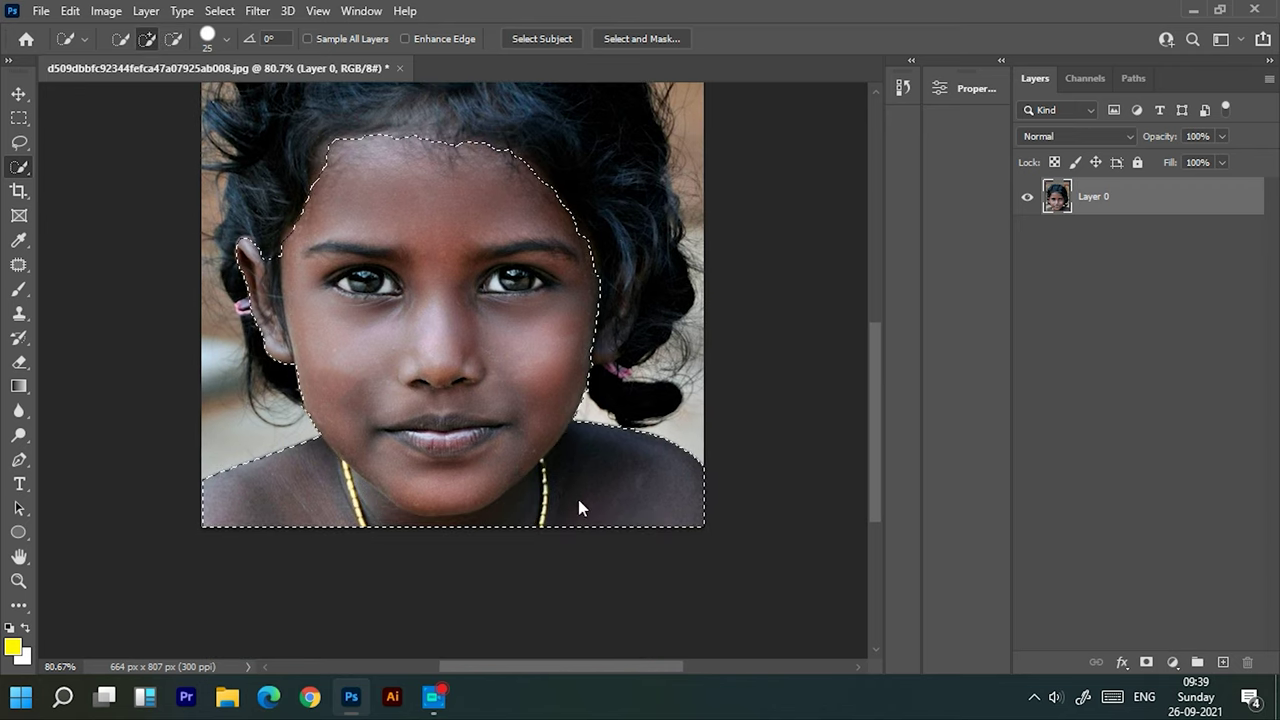
drag(583, 391, 602, 349)
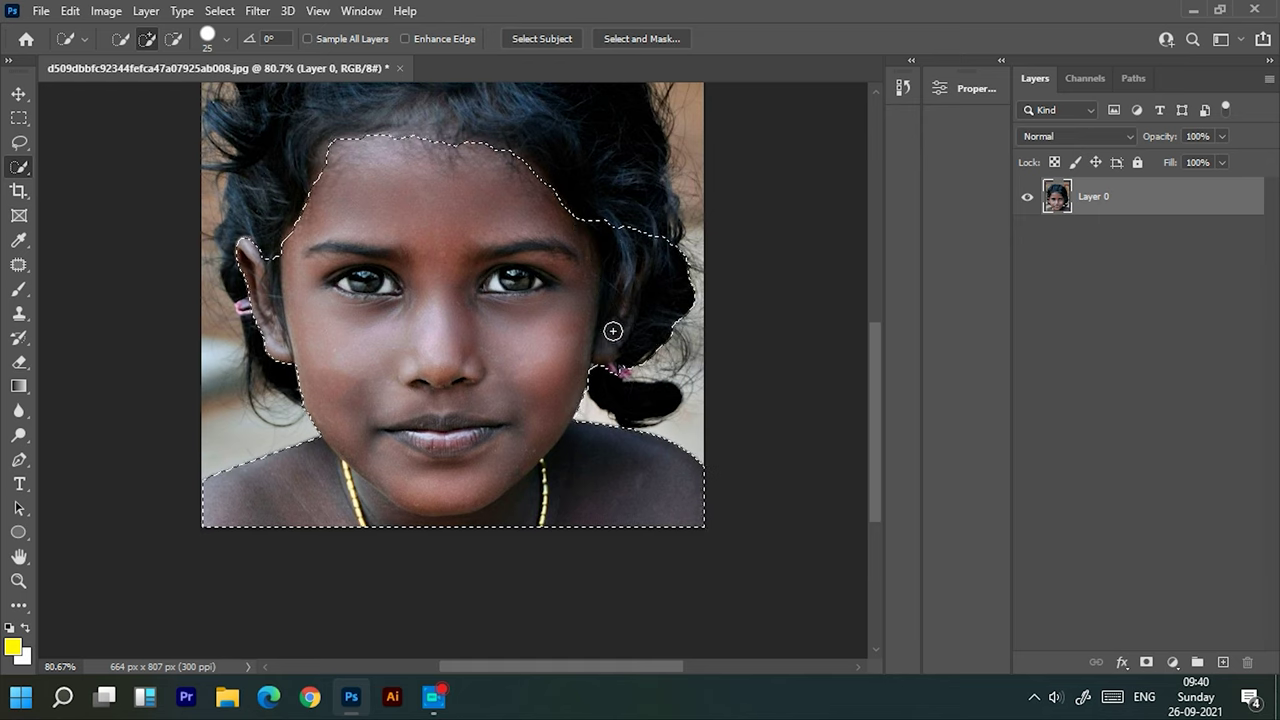
mouse_move(648, 223)
mouse_down()
mouse_move(614, 223)
mouse_move(669, 335)
mouse_up()
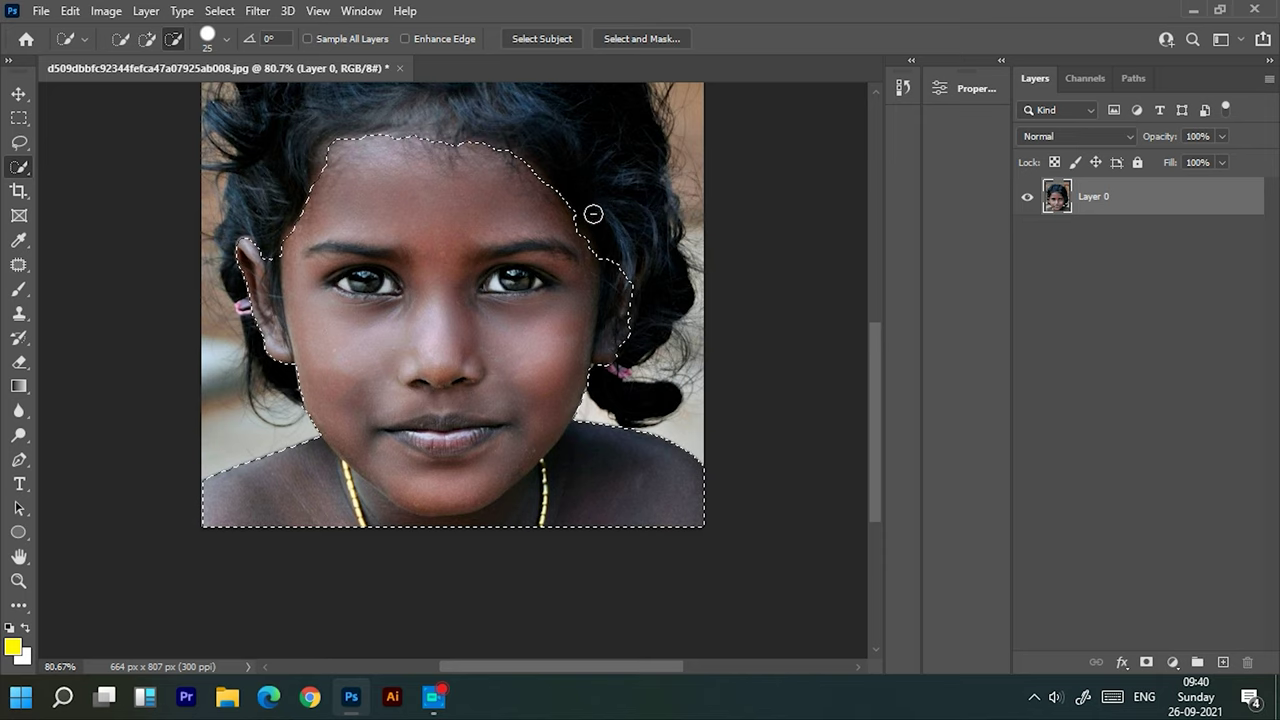
- Back in Add mode, paint the upper-left forehead into the selection, then zoom out
key(alt)
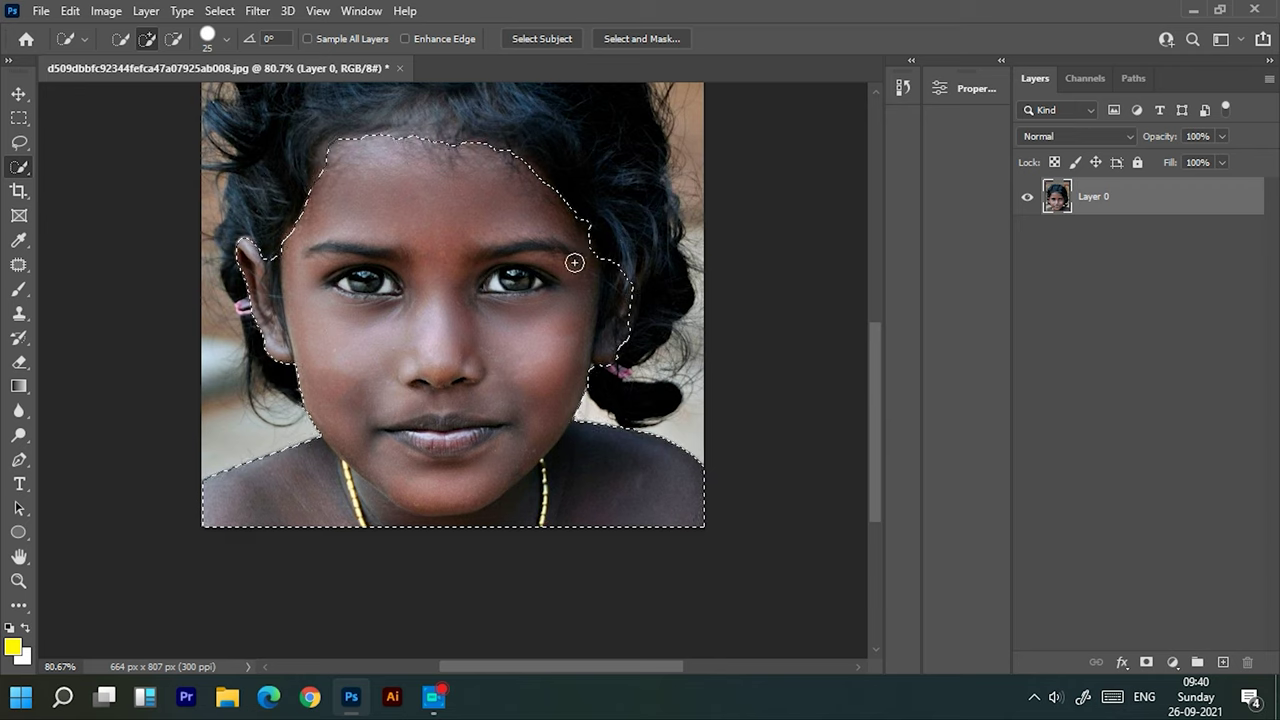
key(ctrl+d)
mouse_move(615, 225)
mouse_down()
mouse_move(618, 365)
mouse_move(486, 300)
mouse_up()
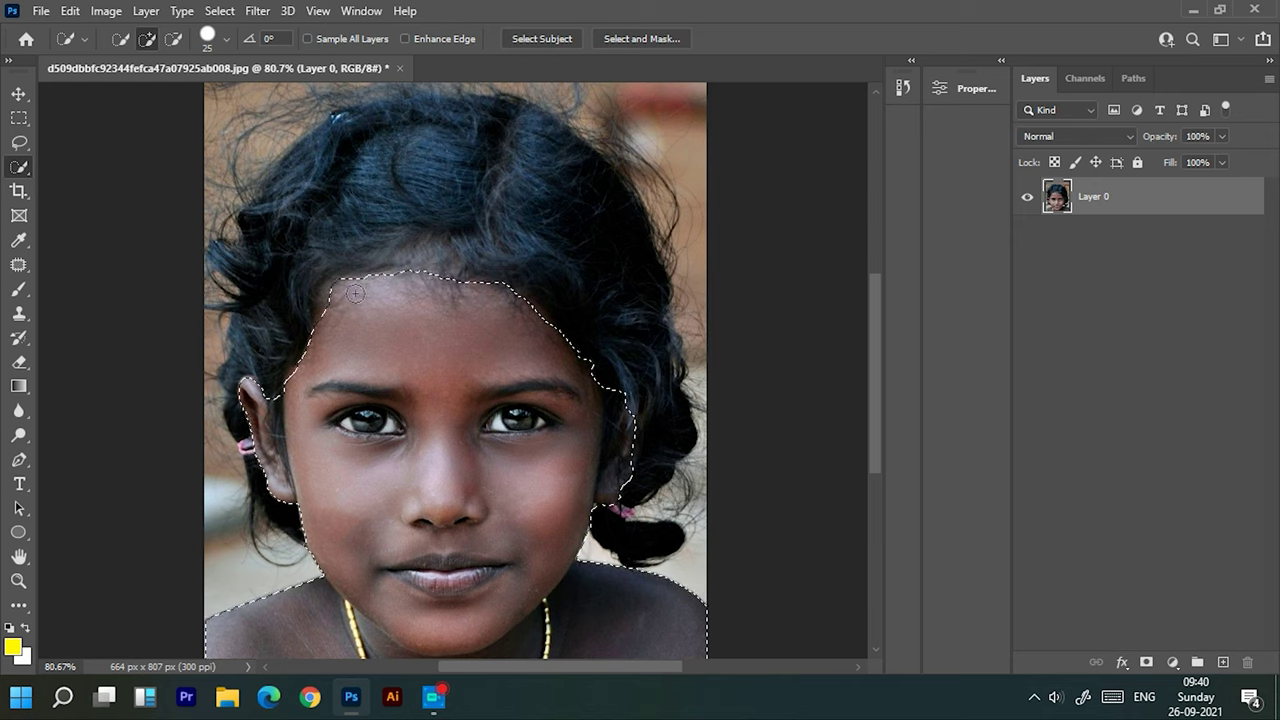
drag(338, 298, 292, 377)
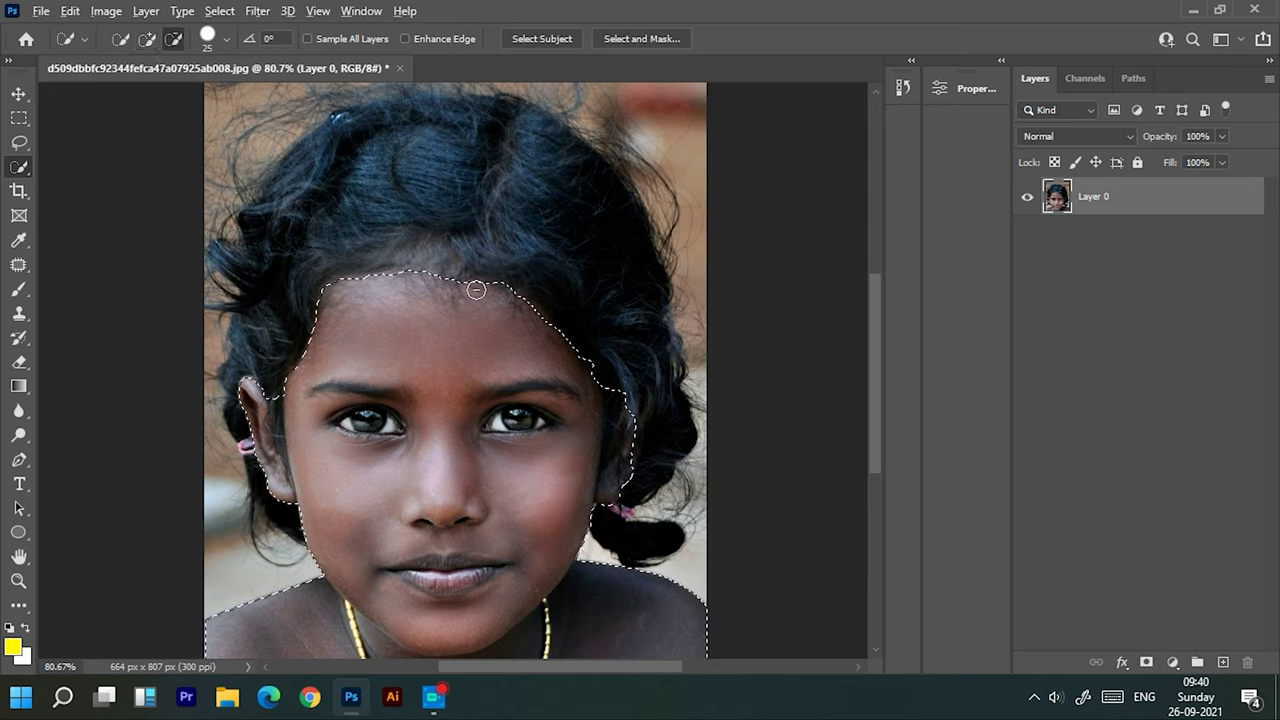
scroll(466, 280, down, 1)
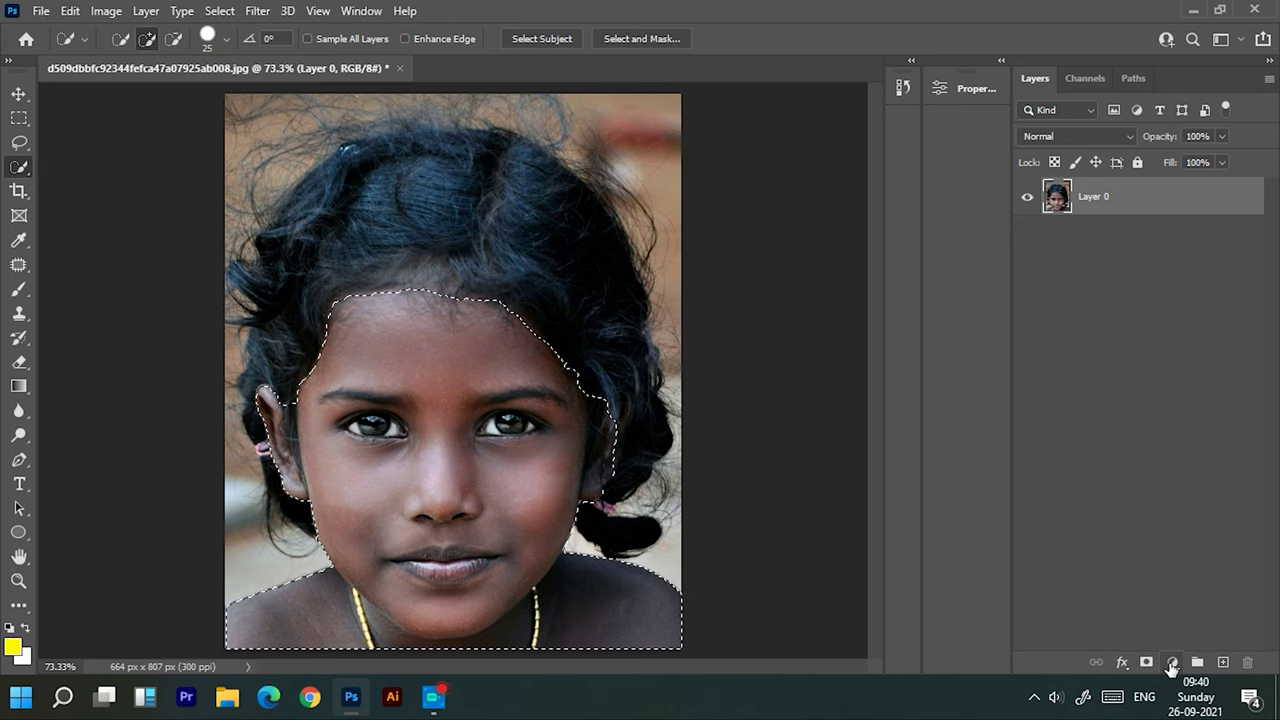
- Add a Brightness/Contrast adjustment layer with Brightness 150 and Contrast -49
click(1171, 664)
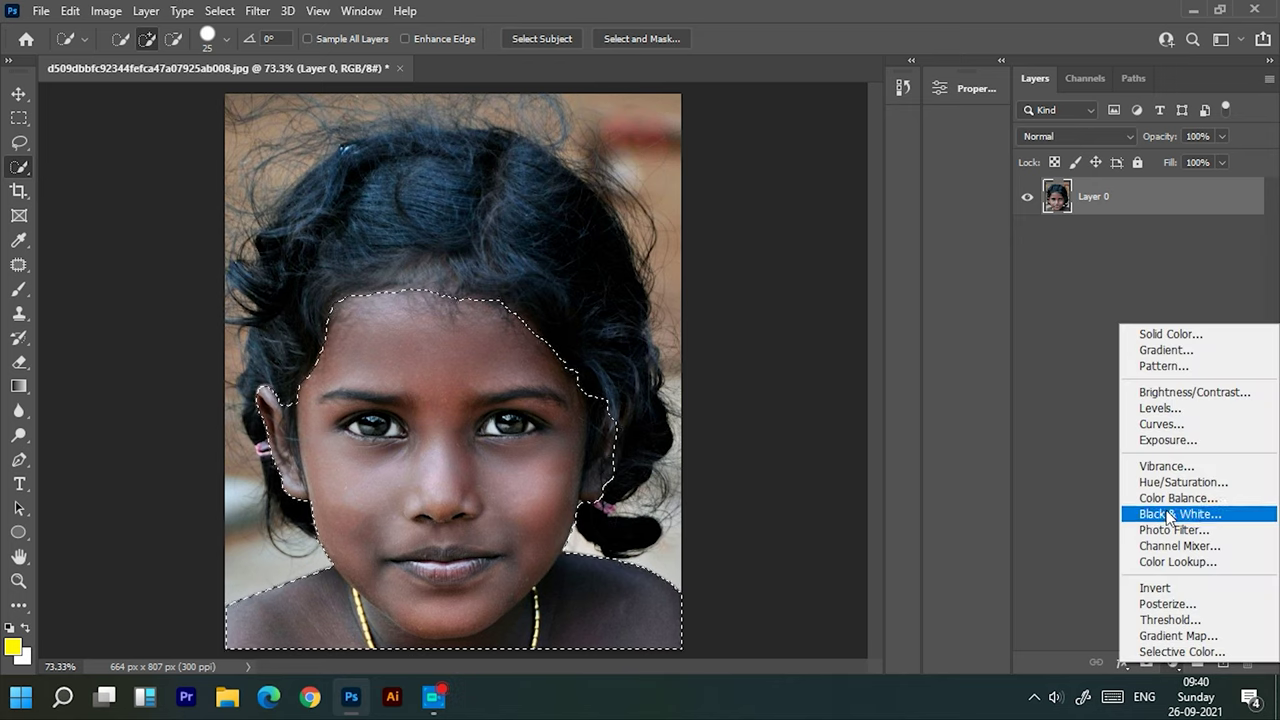
click(1233, 401)
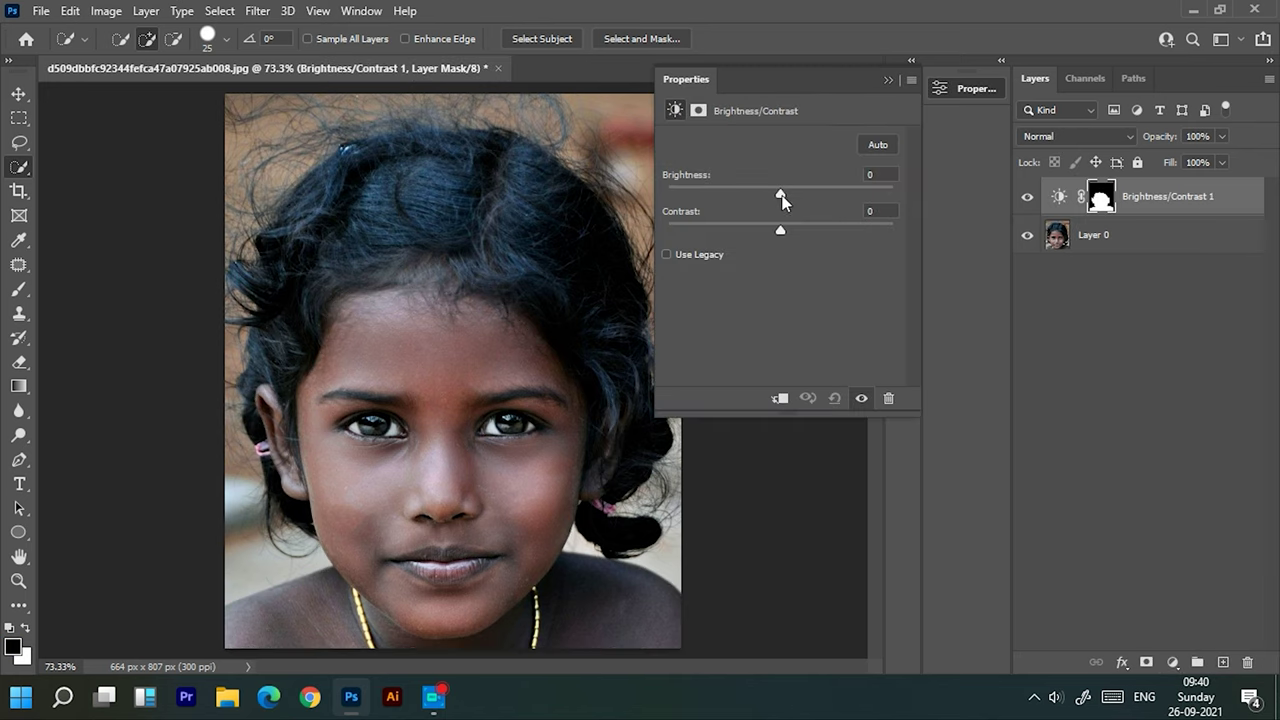
drag(781, 194, 897, 193)
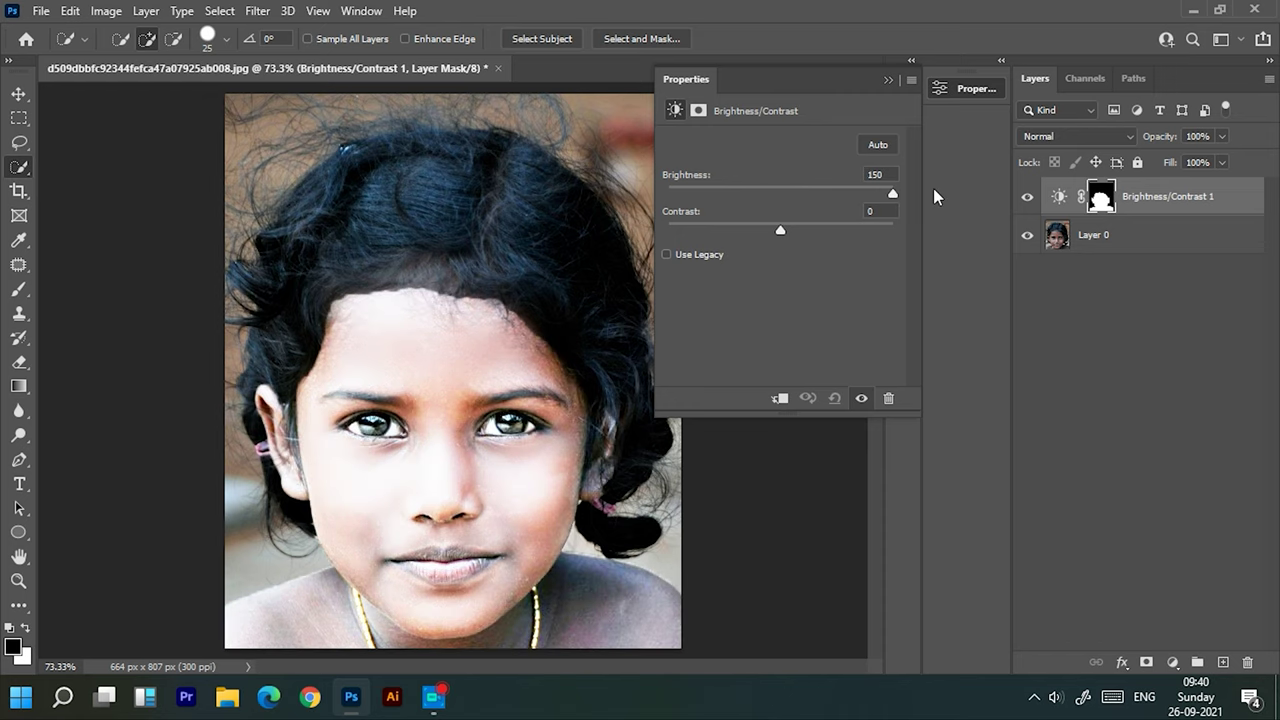
drag(780, 228, 712, 233)
mouse_move(790, 240)
mouse_down()
mouse_move(853, 242)
mouse_move(768, 249)
mouse_up()
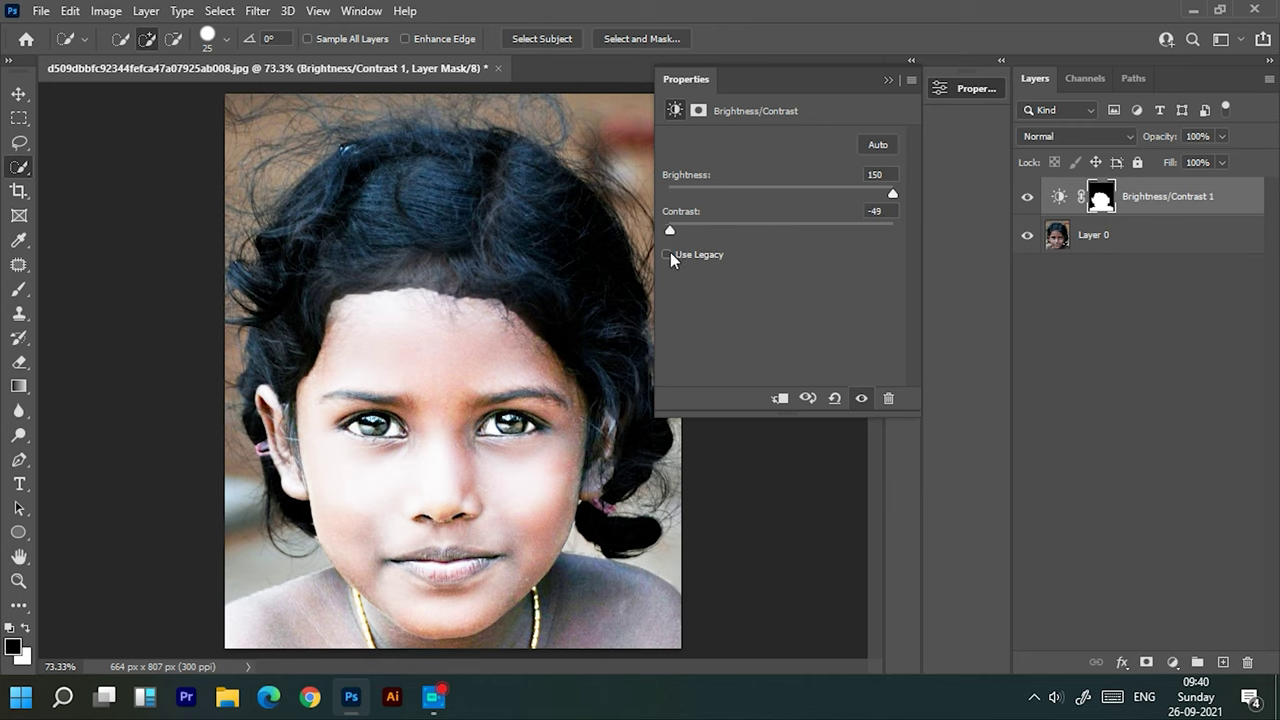
click(886, 84)
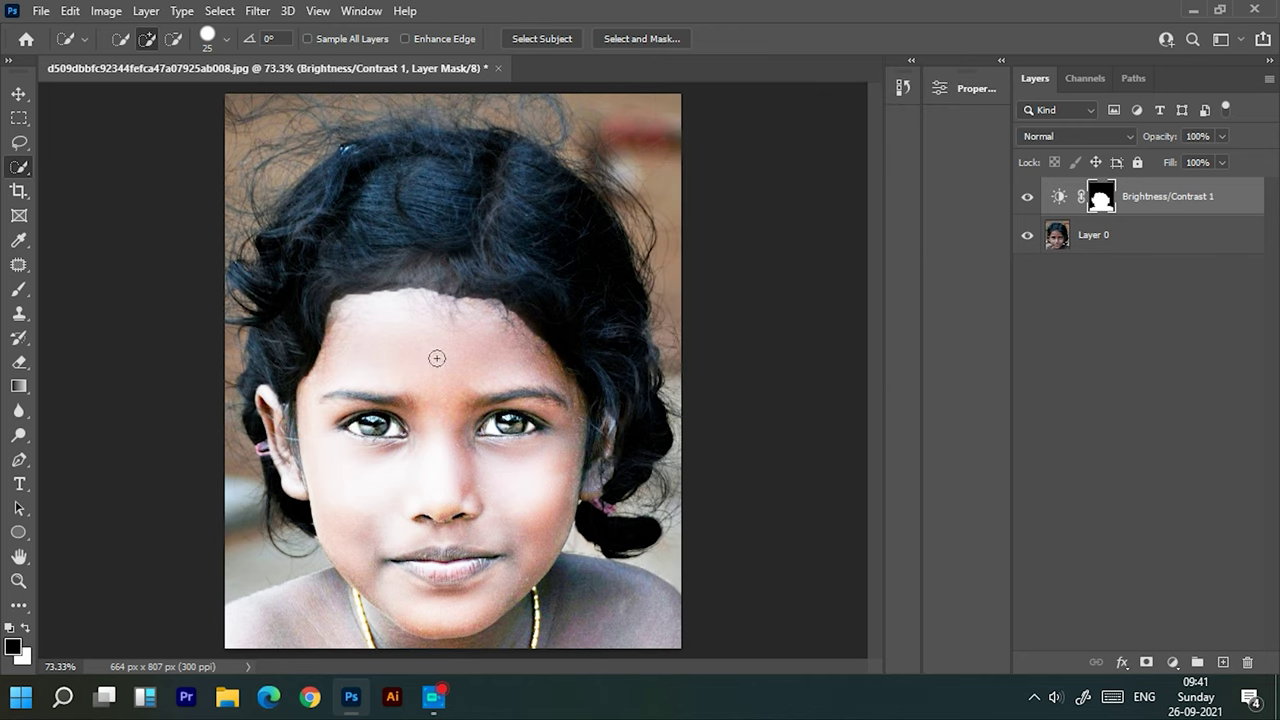
- Set up a soft Brush Tool with 0% hardness at 125 pixels
right_click(20, 292)
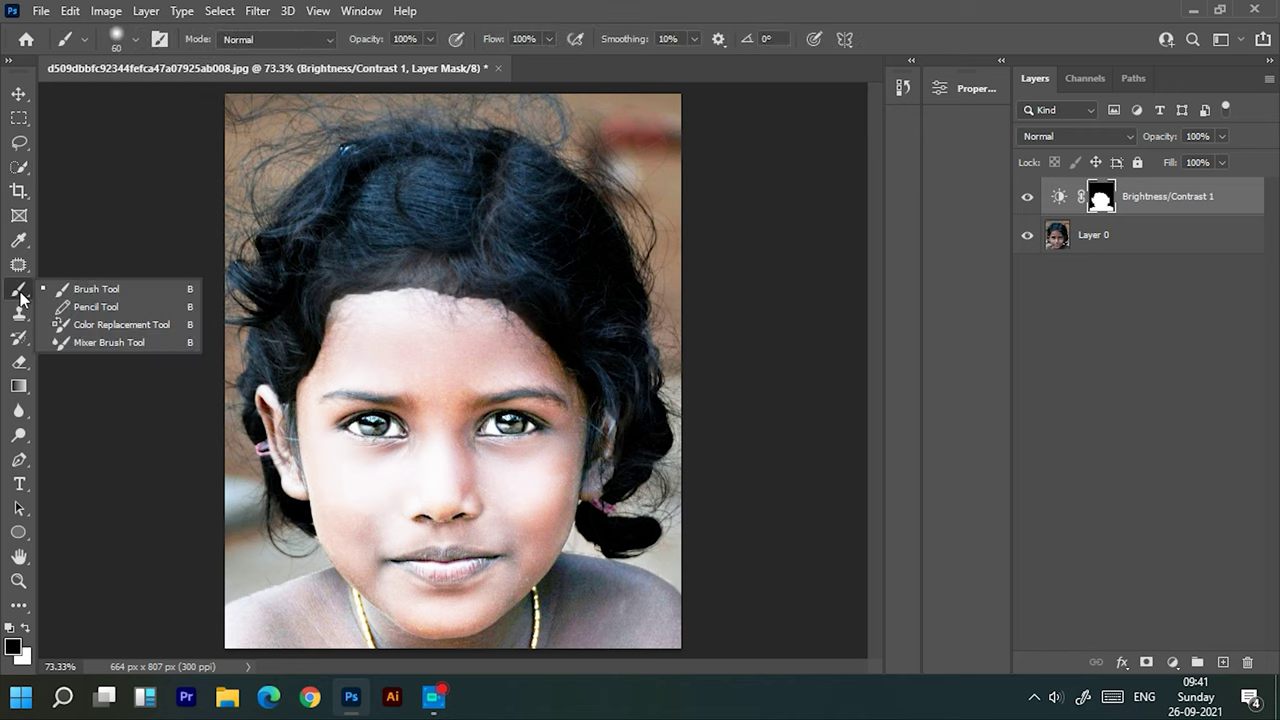
click(129, 289)
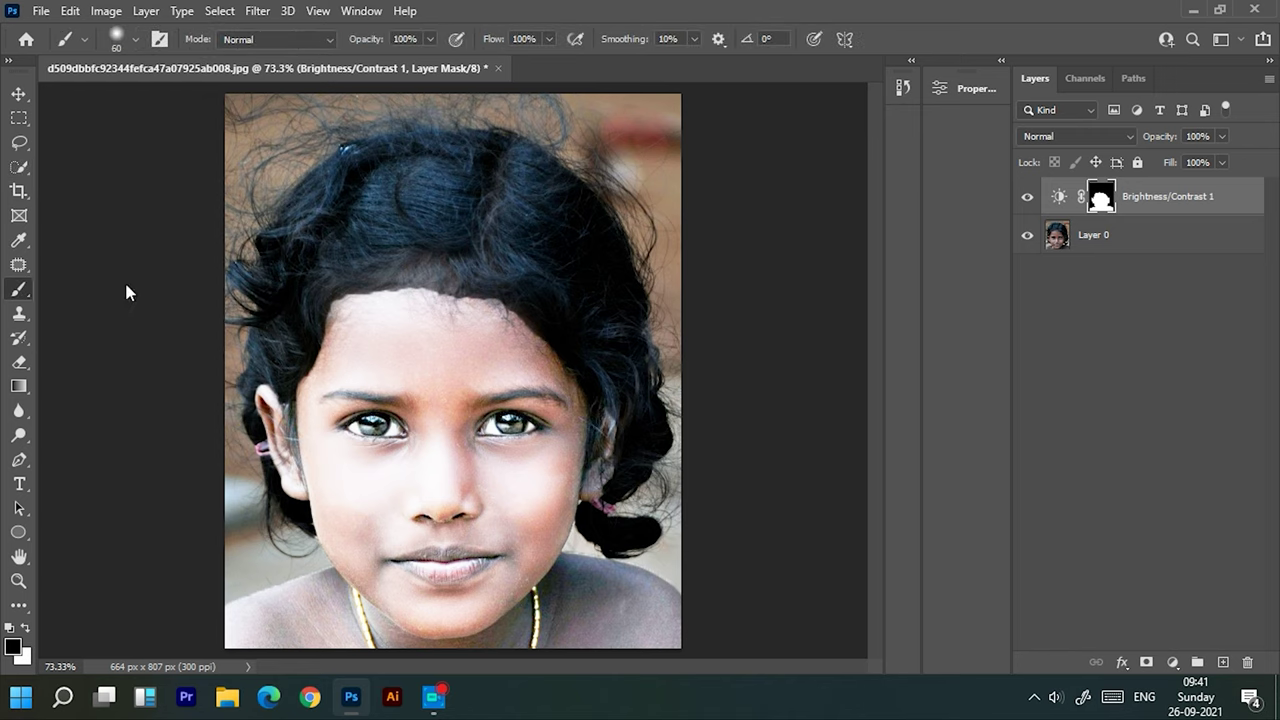
click(130, 46)
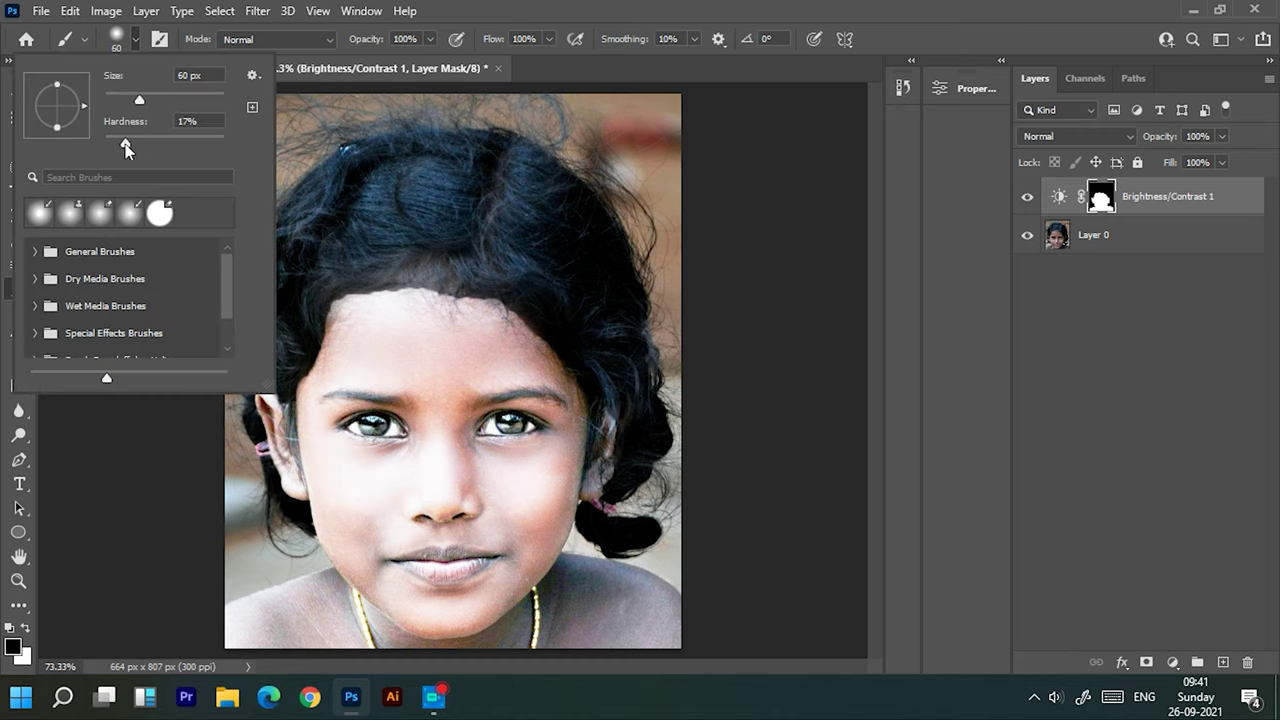
key(Return)
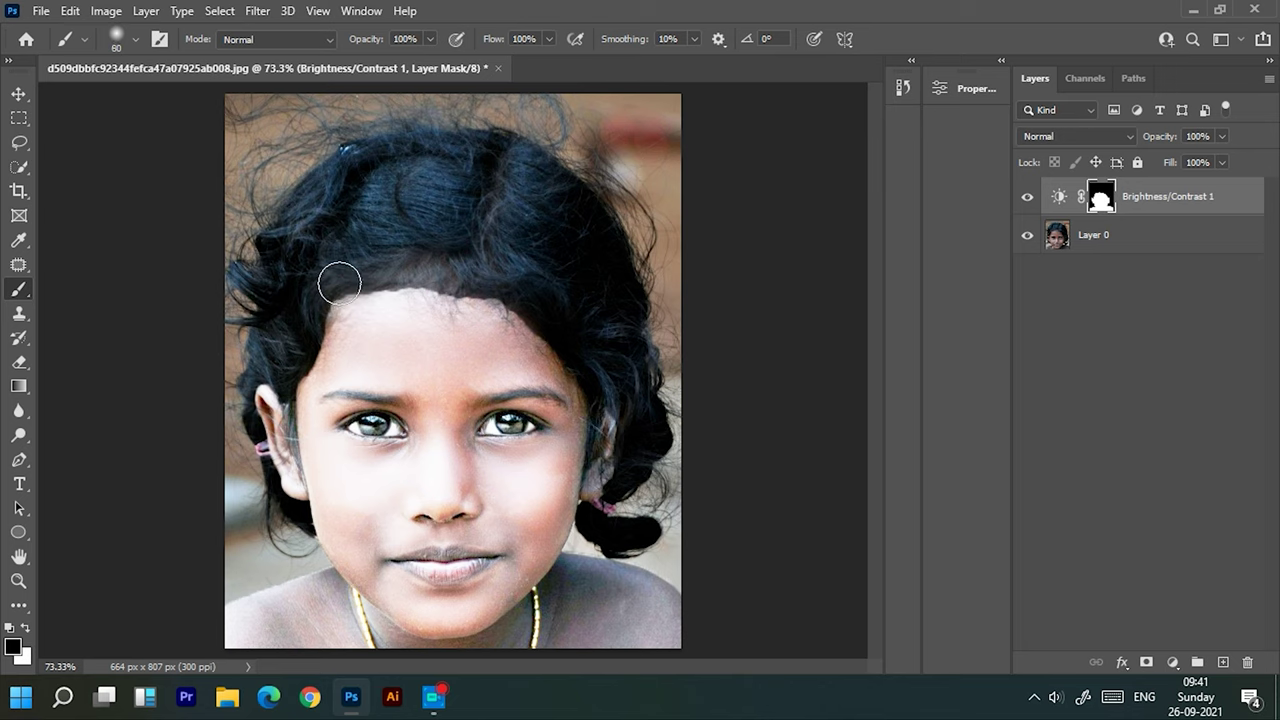
key(bracketright)
key(bracketright)
key(bracketright)
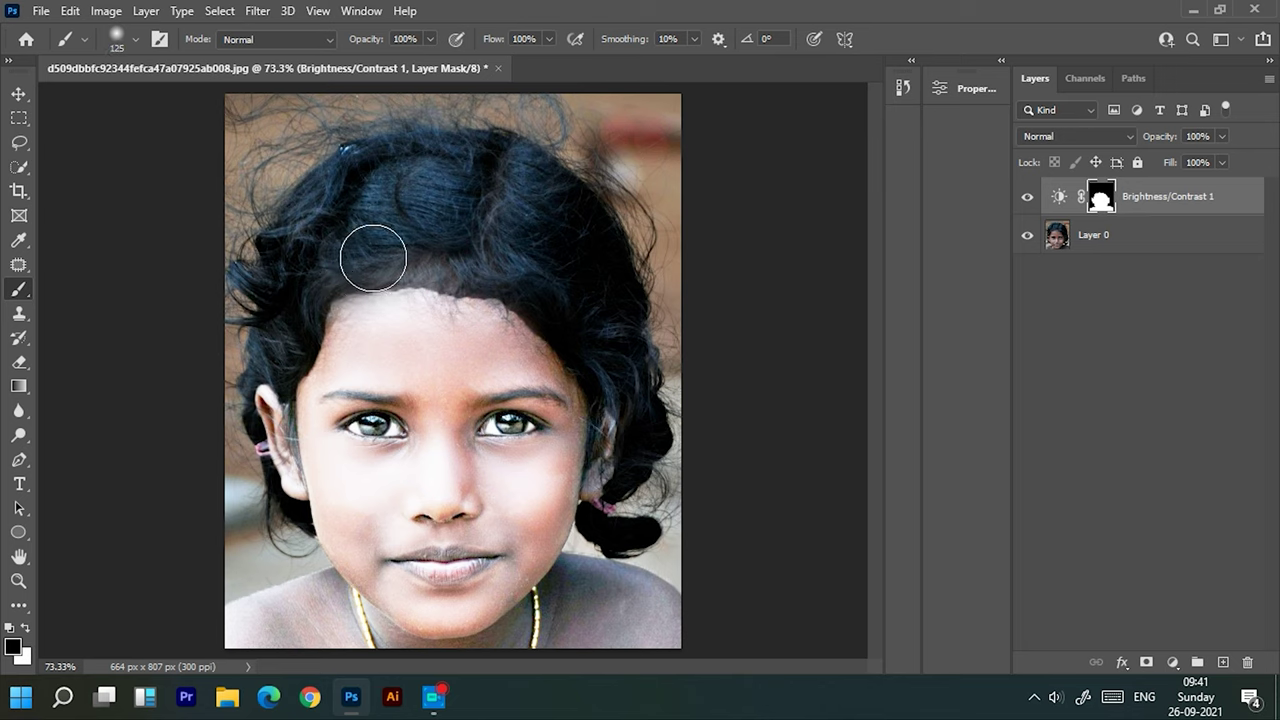
- Paint black on the mask along the hairline, shrinking the brush to 90 pixels
mouse_move(423, 258)
mouse_down()
mouse_move(558, 305)
mouse_move(629, 371)
mouse_move(406, 280)
mouse_move(288, 326)
mouse_move(274, 354)
mouse_move(315, 354)
mouse_up()
key(bracketleft)
key(bracketleft)
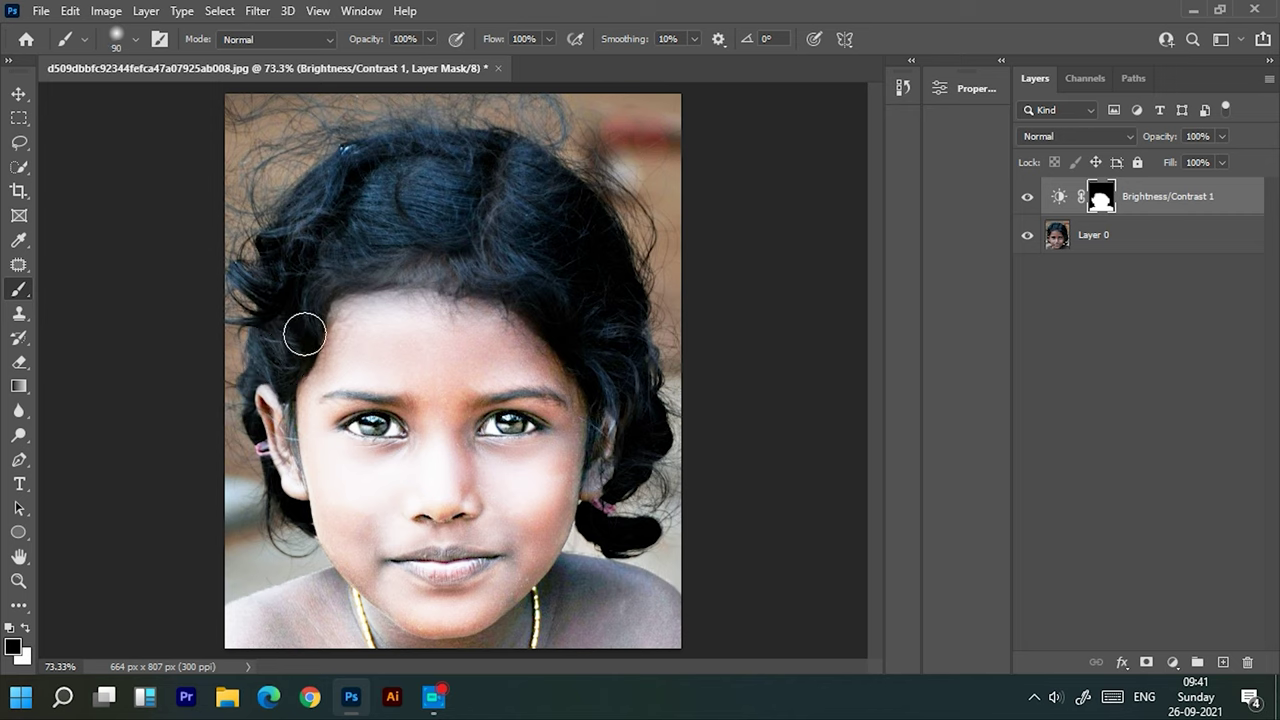
drag(304, 335, 277, 386)
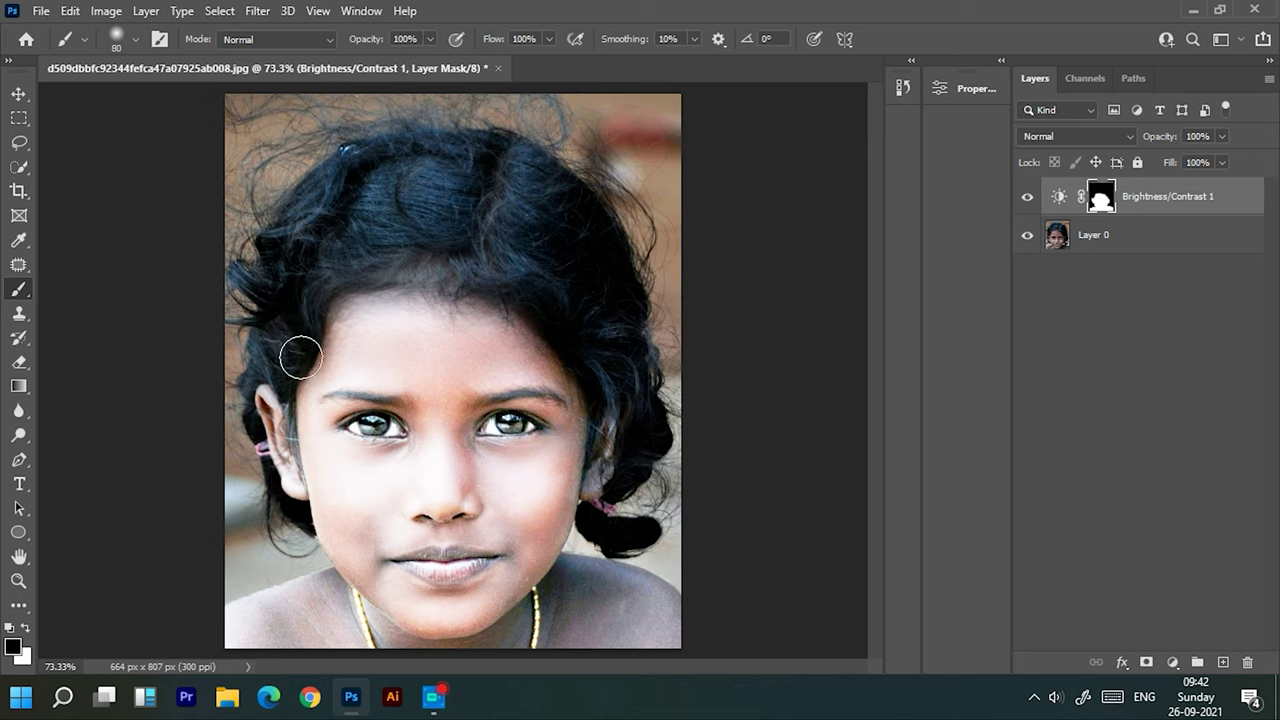
- Shrink the brush further for the left temple and zoom out to review
key(bracketleft)
key(bracketleft)
scroll(450, 383, down, 2)
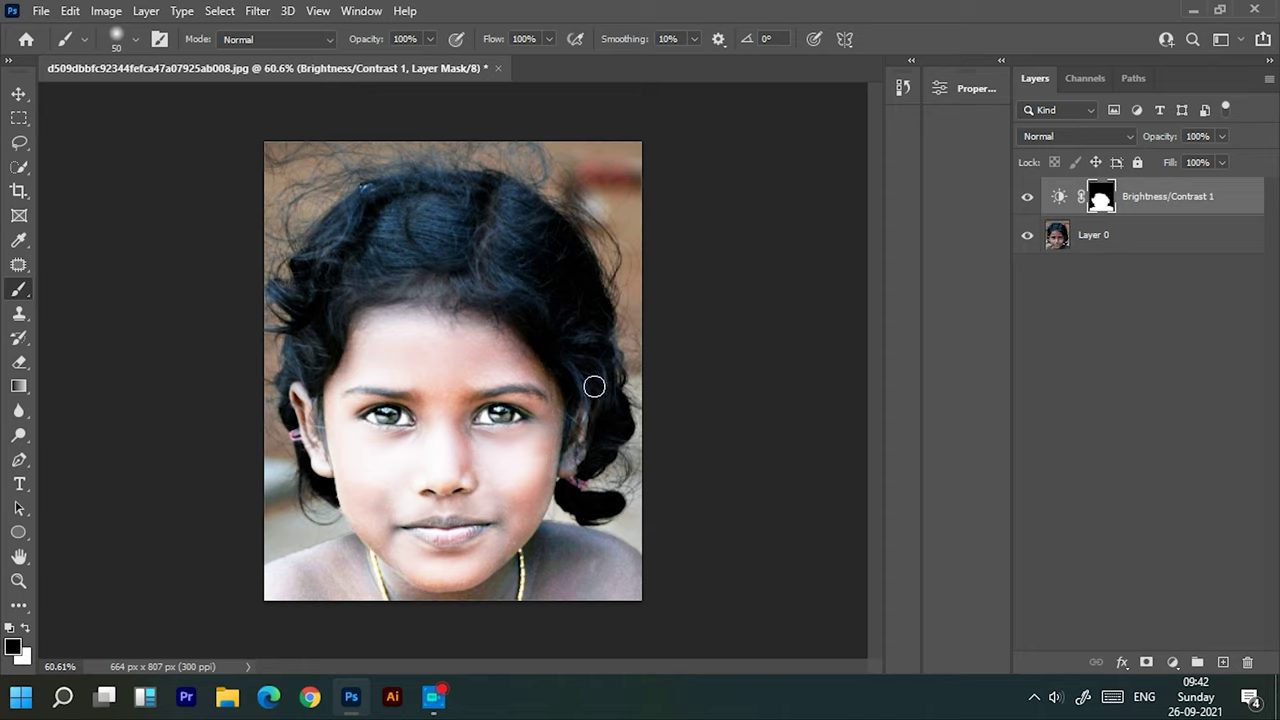